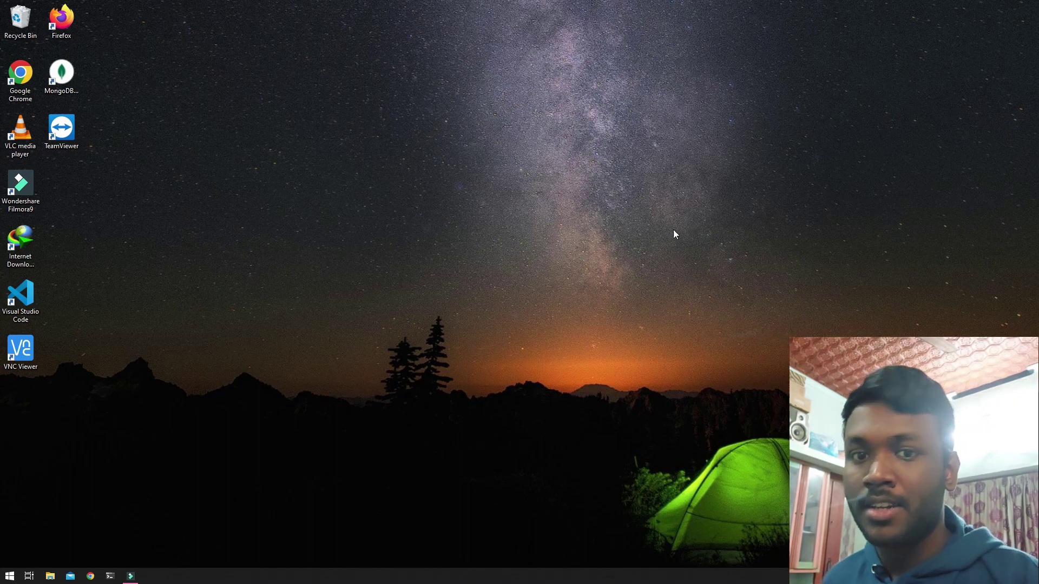
Launch Chrome and load the samfw.com website.
double_click(20, 76)
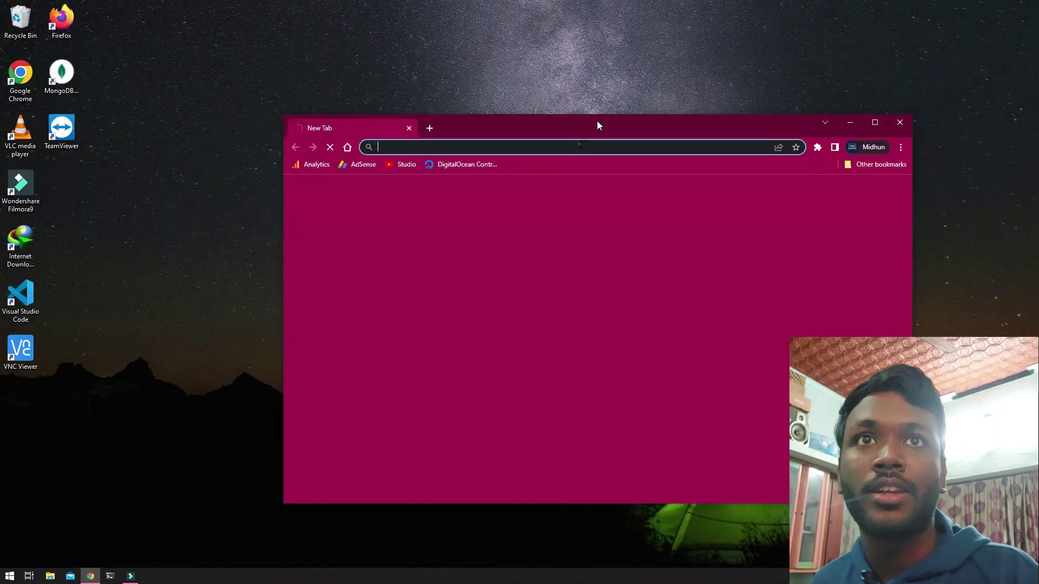
left_click(580, 145)
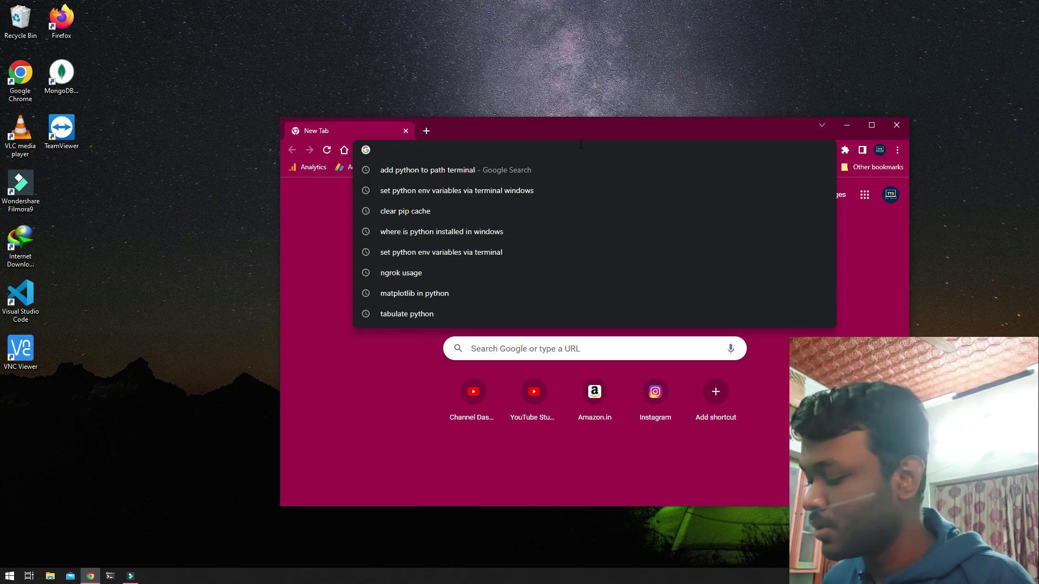
type("samf")
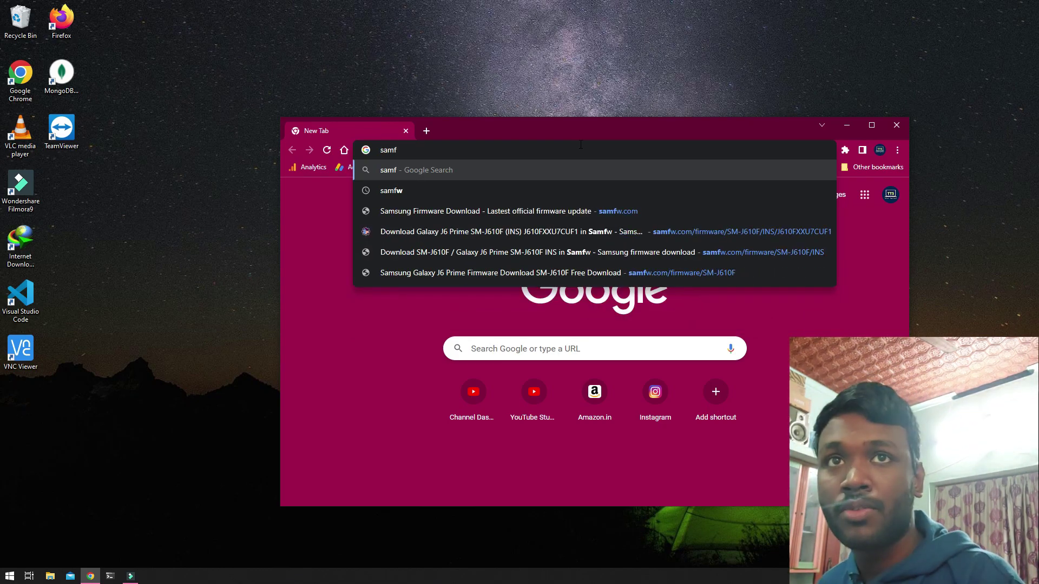
type("w.com")
key("Return")
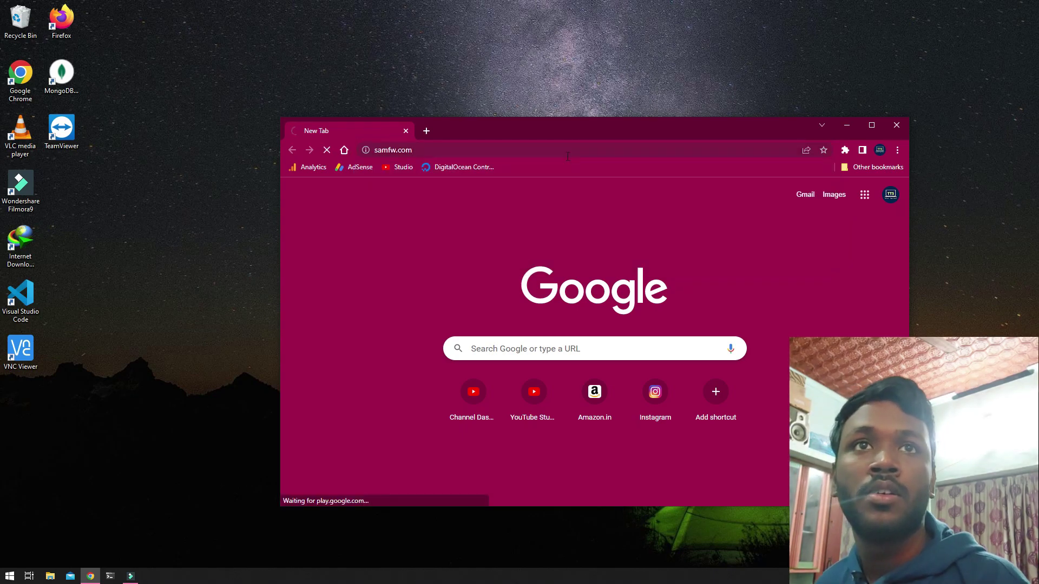
Search SamFw for sm-j610, open the SM-J610F Galaxy J6 Prime page and scroll to its country list.
left_click_drag(509, 142, 493, 96)
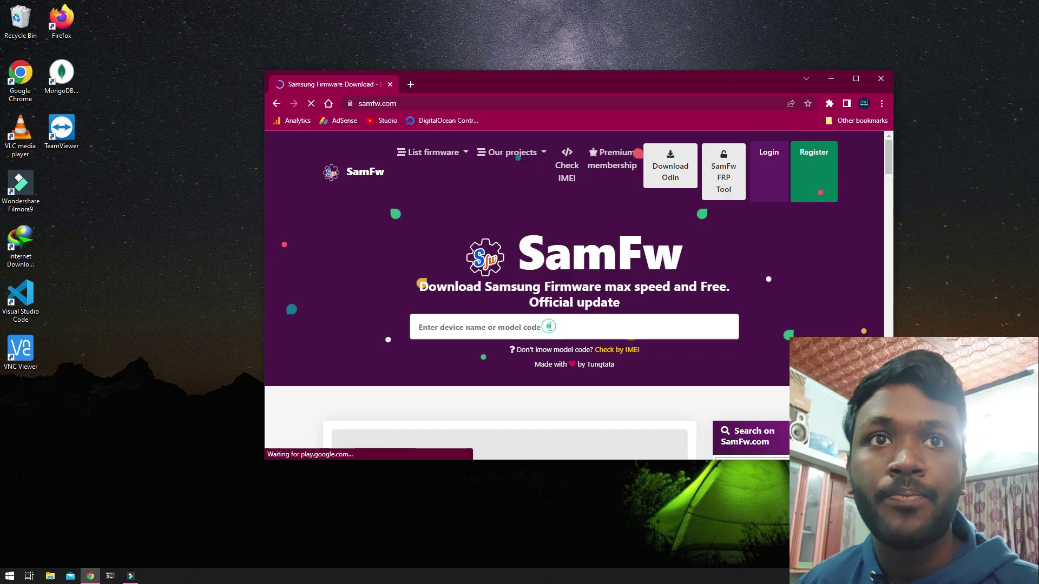
left_click(549, 326)
type("sm")
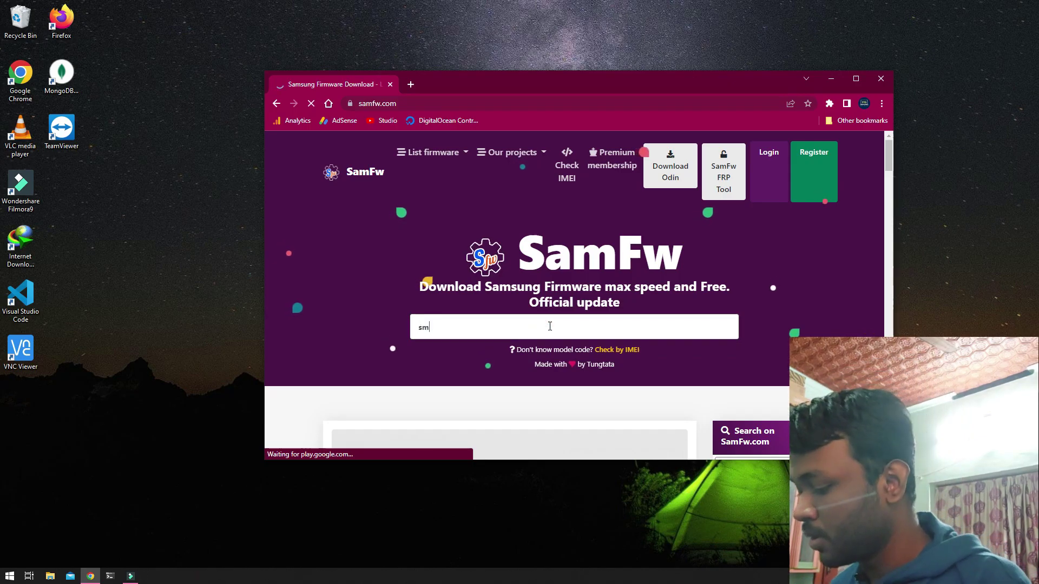
type("-j610")
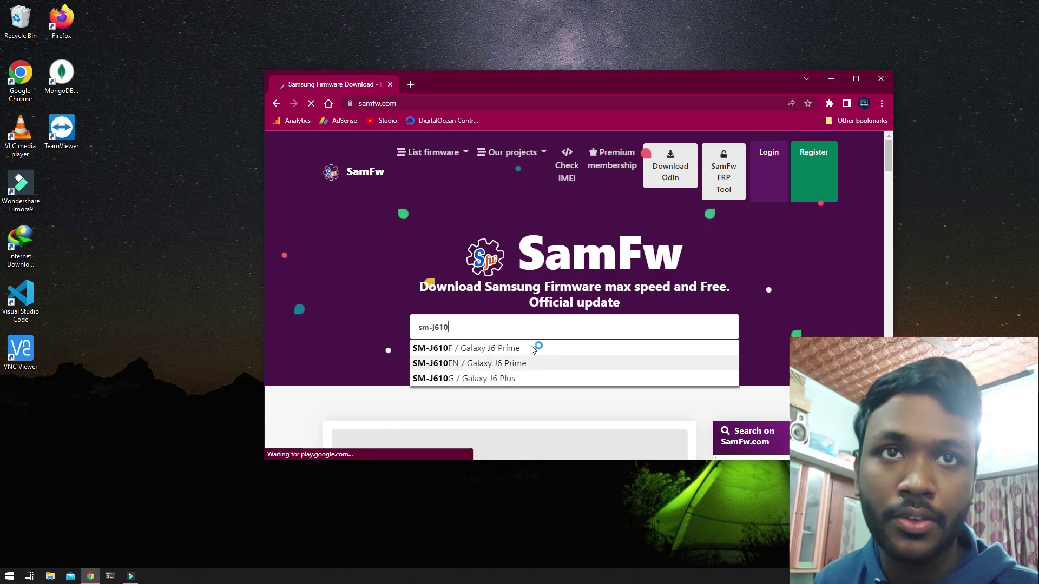
left_click(464, 353)
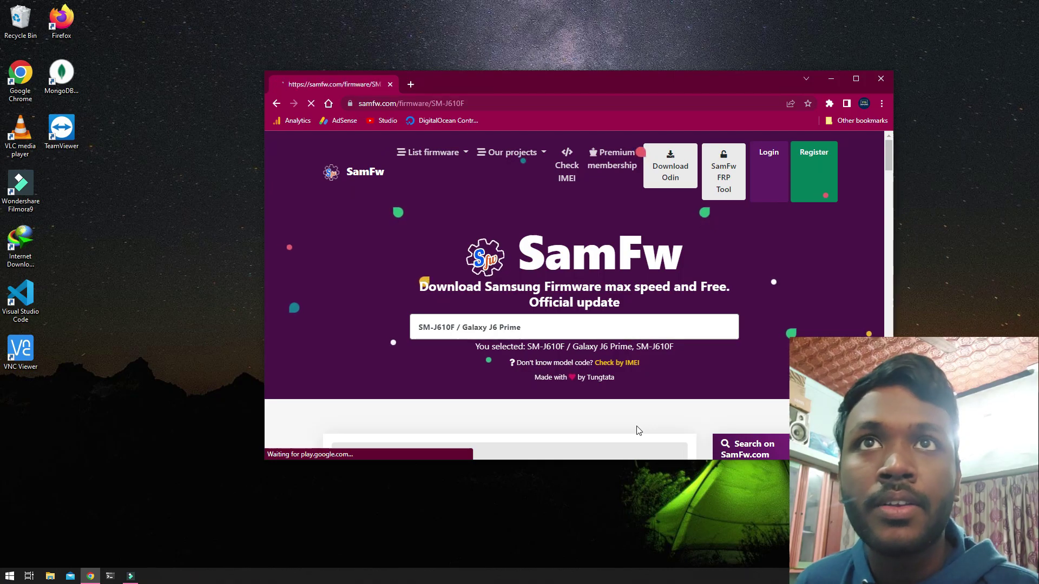
left_click_drag(598, 74, 474, 37)
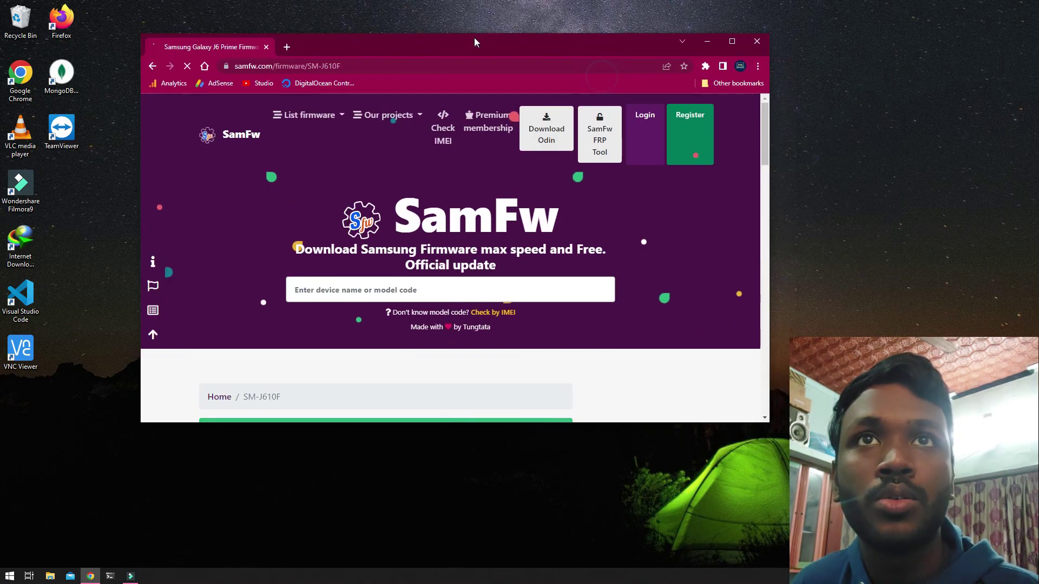
left_click_drag(769, 422, 848, 518)
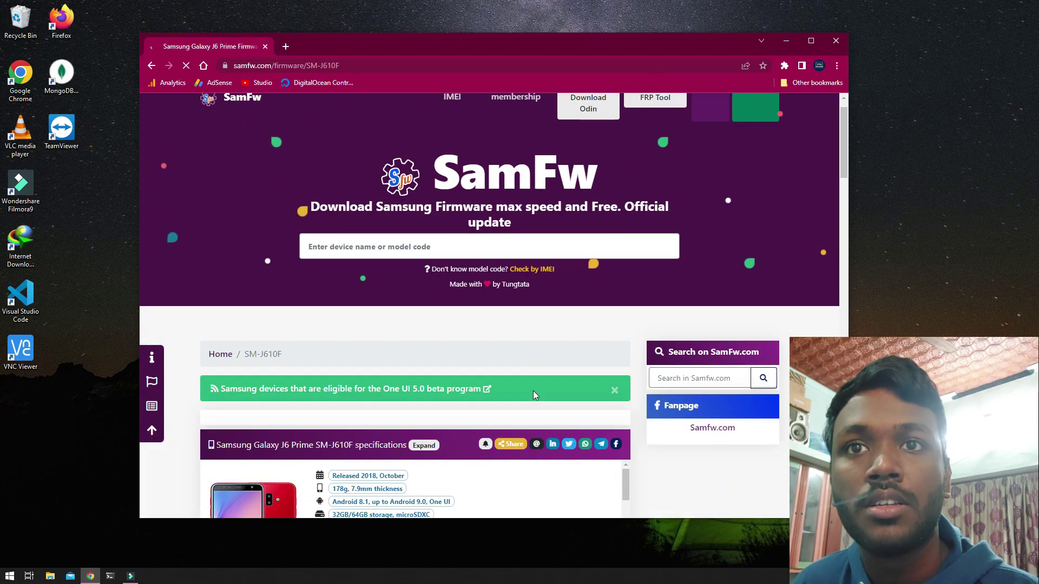
scroll(534, 392, "down", 10)
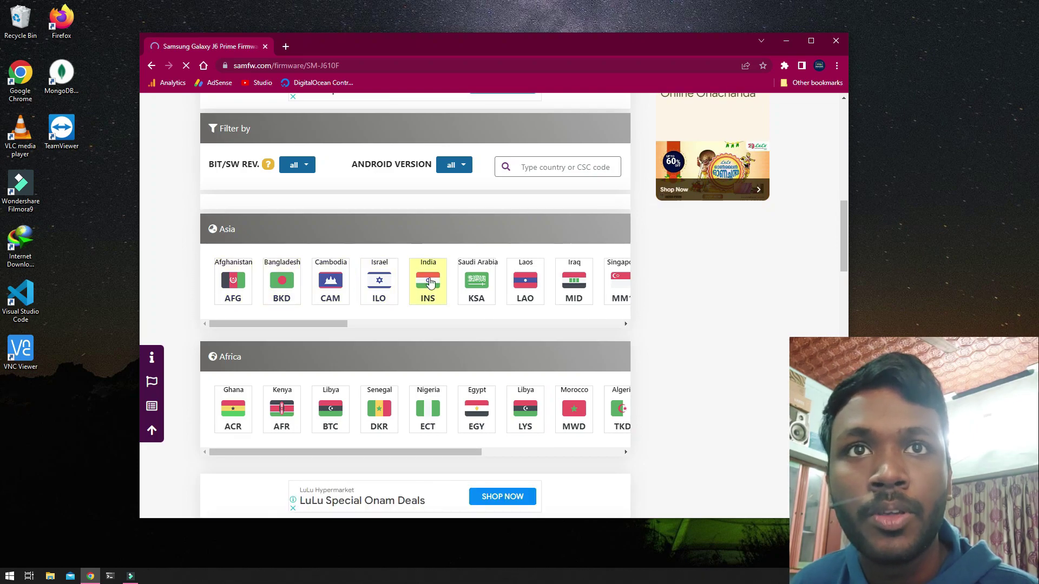
Pick India (INS), dismiss the ad and open the J610FXXU7CUF1 firmware page.
left_click(477, 281)
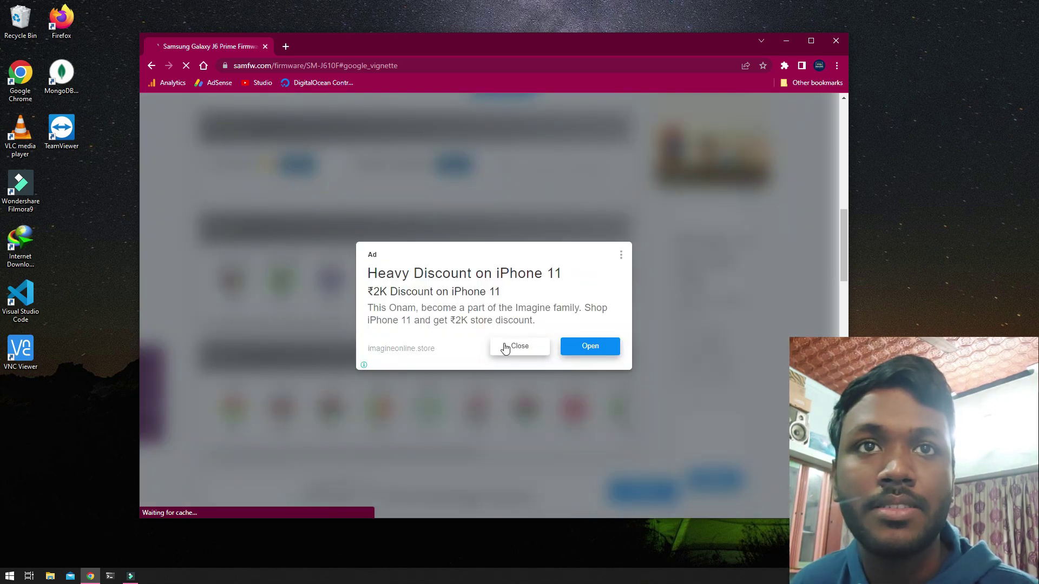
left_click(505, 348)
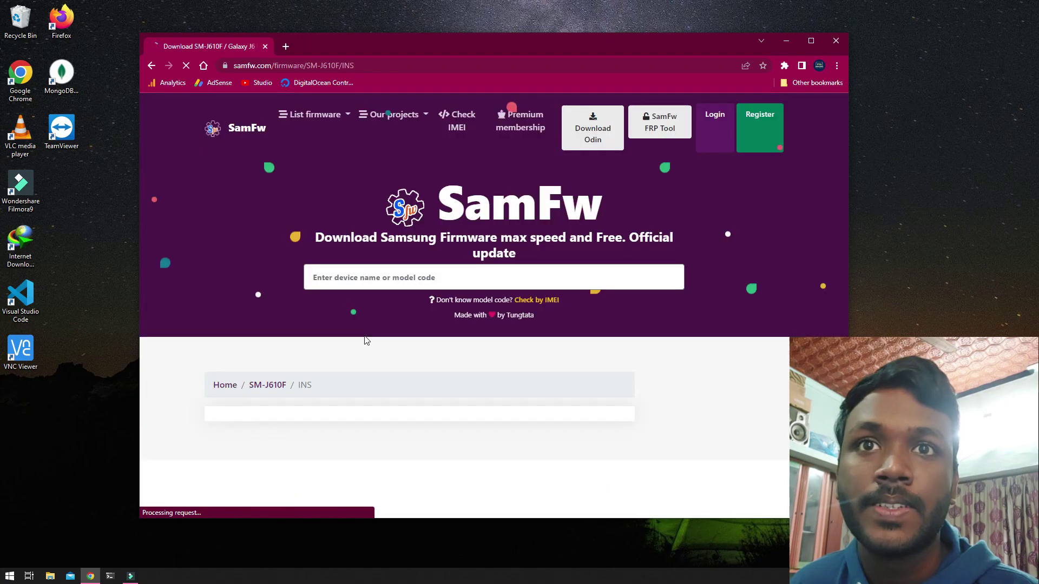
scroll(366, 335, "down", 3)
scroll(366, 335, "down", 10)
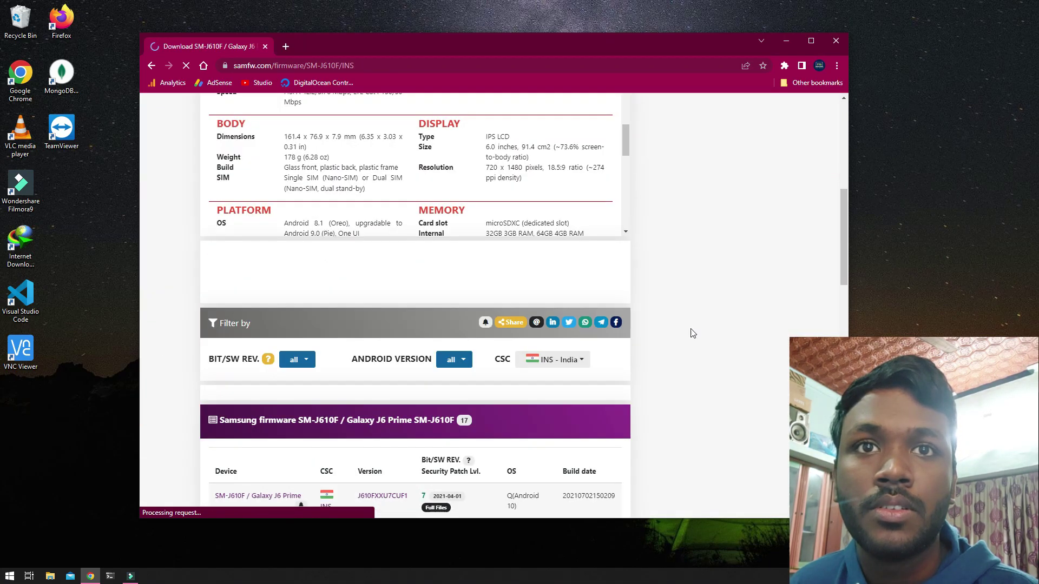
scroll(693, 333, "down", 4)
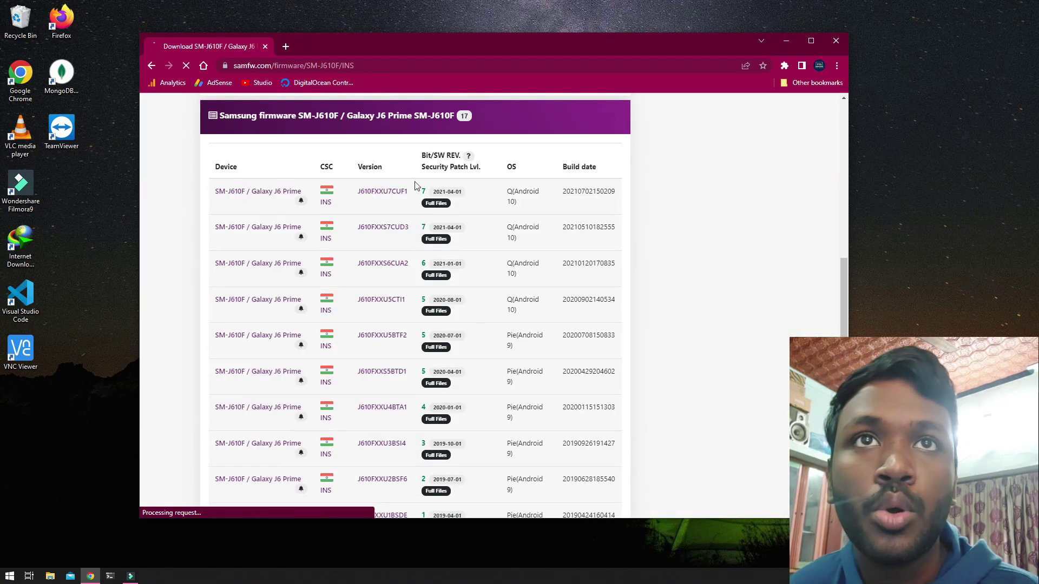
left_click(390, 197)
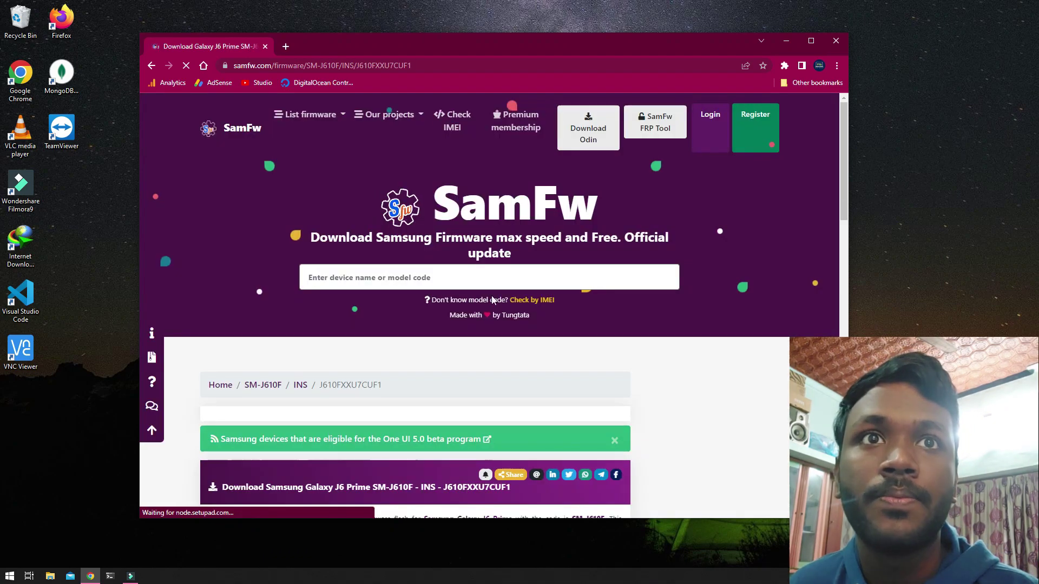
Start the browser download of J610FXXU7CUF1 and bring up the Downloads folder.
scroll(686, 348, "down", 8)
scroll(686, 348, "down", 3)
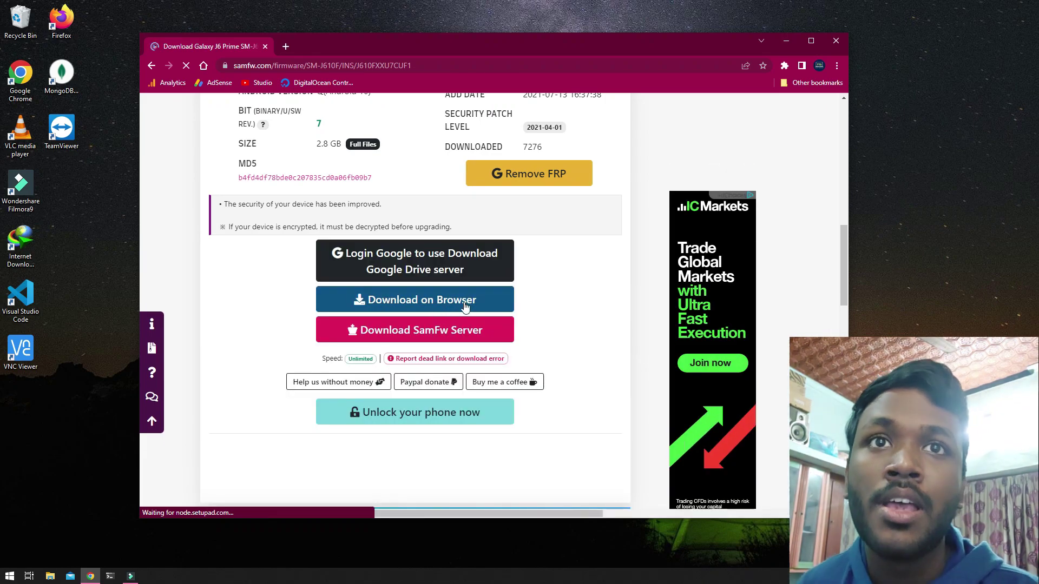
left_click(463, 305)
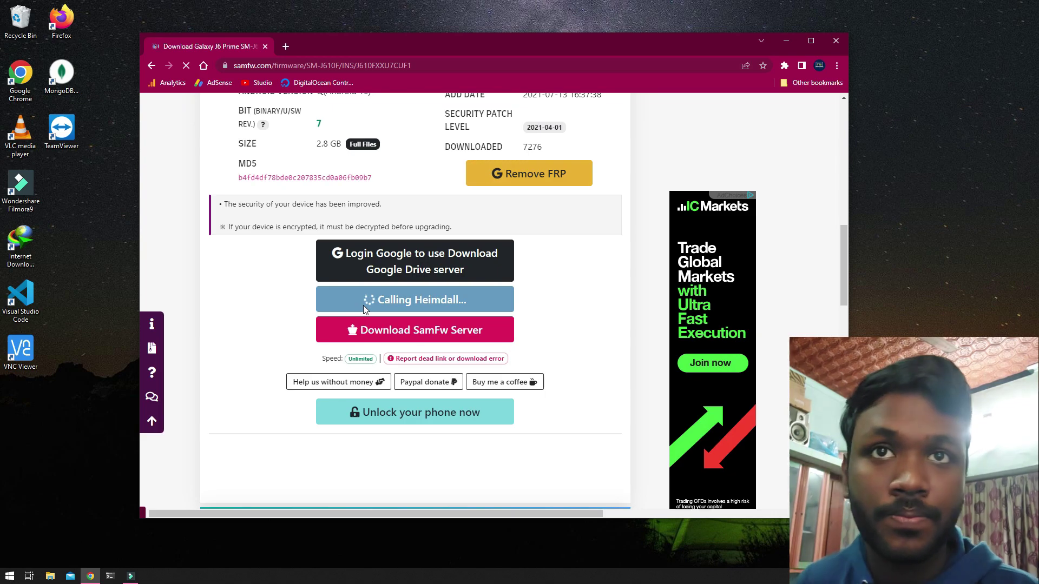
key("super+e")
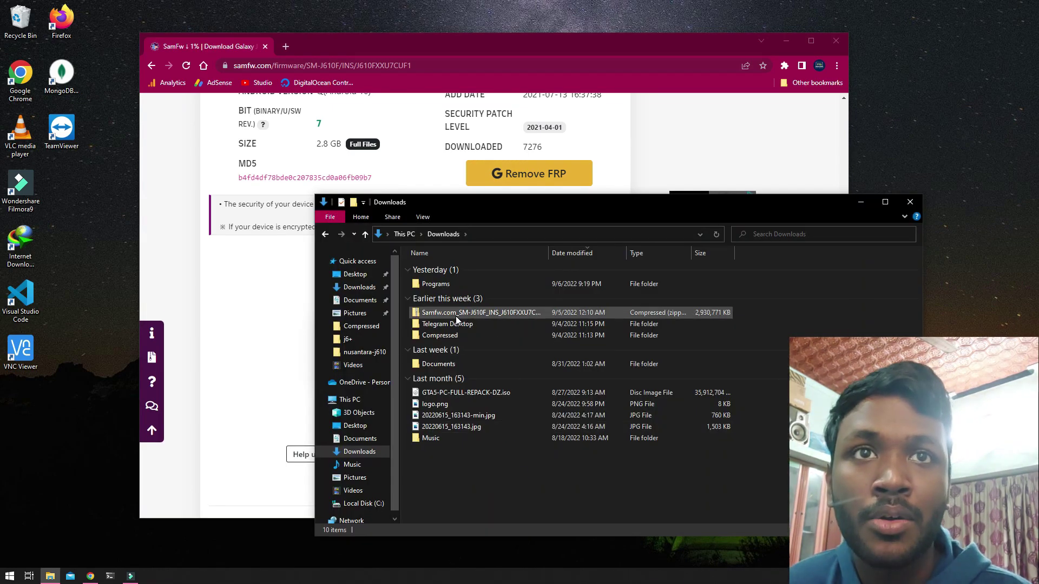
Move the downloaded Samfw firmware zip from Downloads into the Documents folder.
left_click(456, 315)
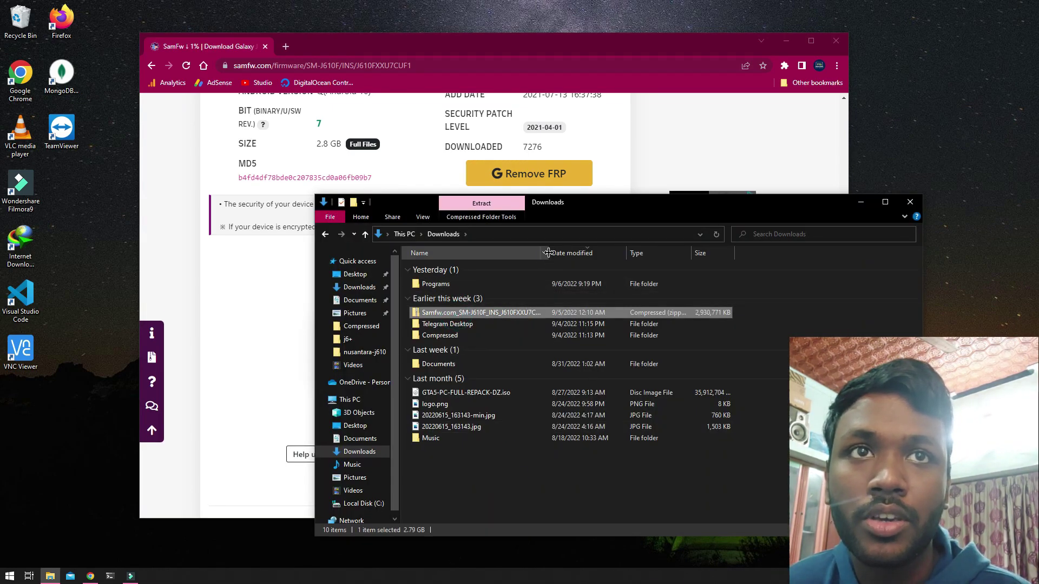
left_click_drag(548, 253, 627, 253)
left_click_drag(548, 311, 336, 304)
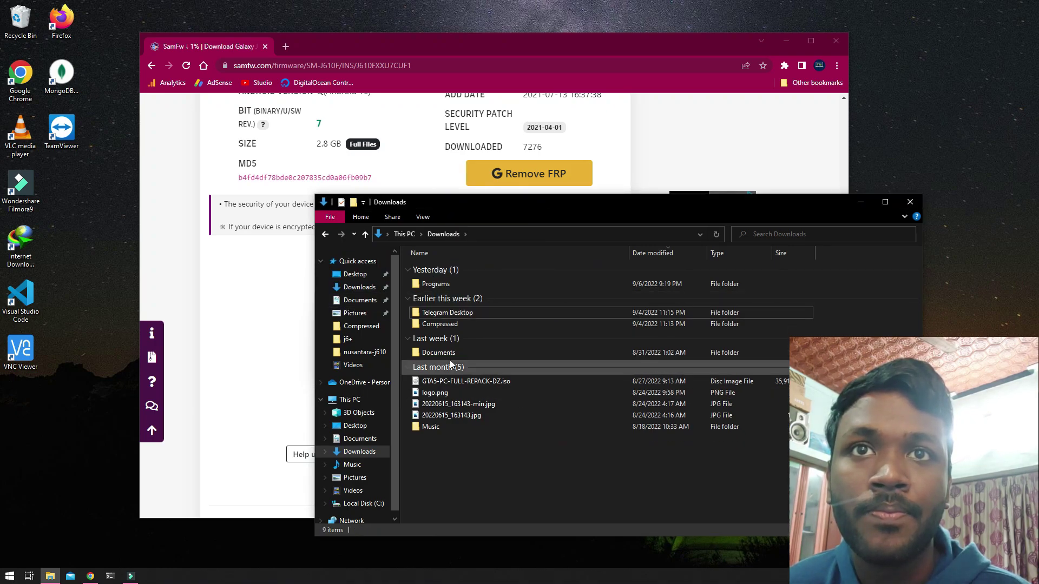
left_click(355, 301)
left_click(452, 326)
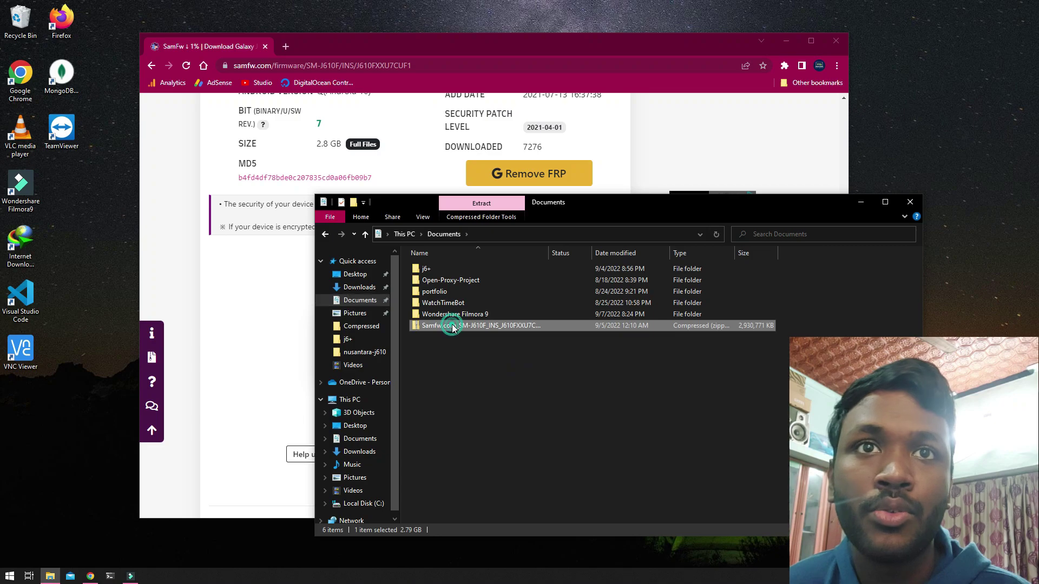
Browse the j6+ and Odin3_v3.14.4 folders, then return to the j6+ folder.
double_click(431, 270)
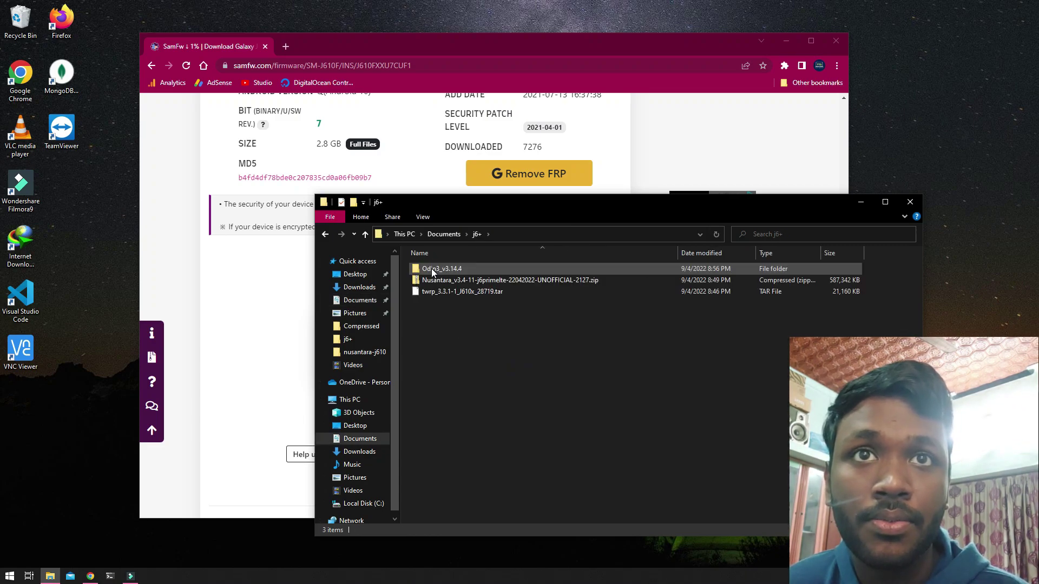
double_click(432, 271)
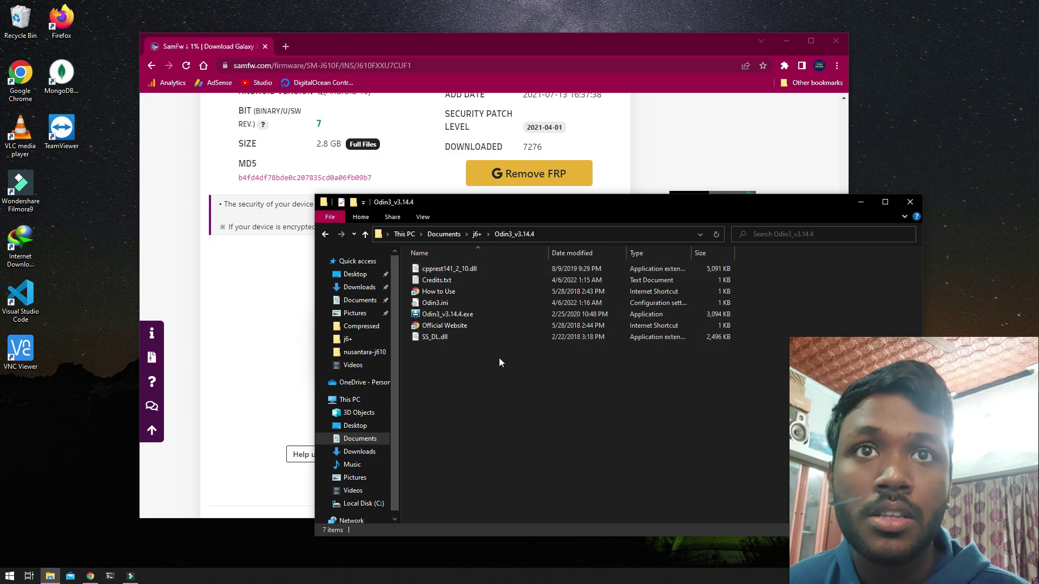
left_click(475, 315)
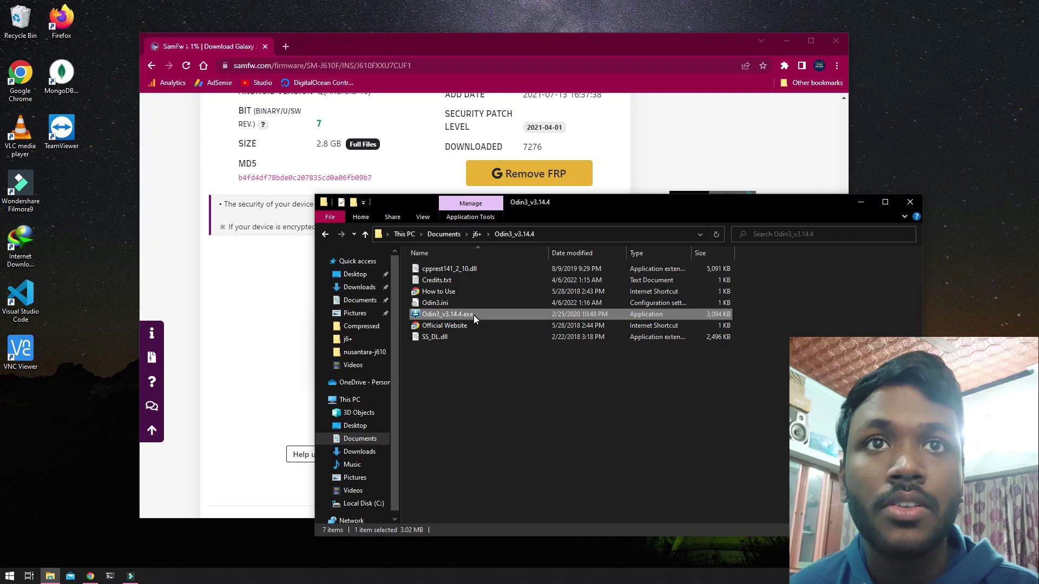
left_click(477, 234)
left_click(449, 234)
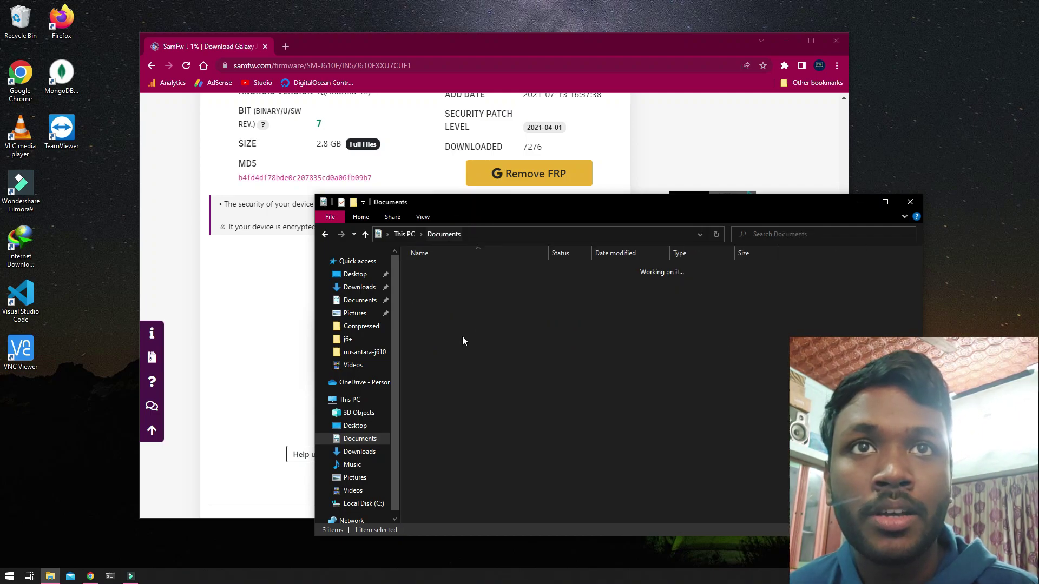
left_click_drag(480, 326, 458, 268)
key("Return")
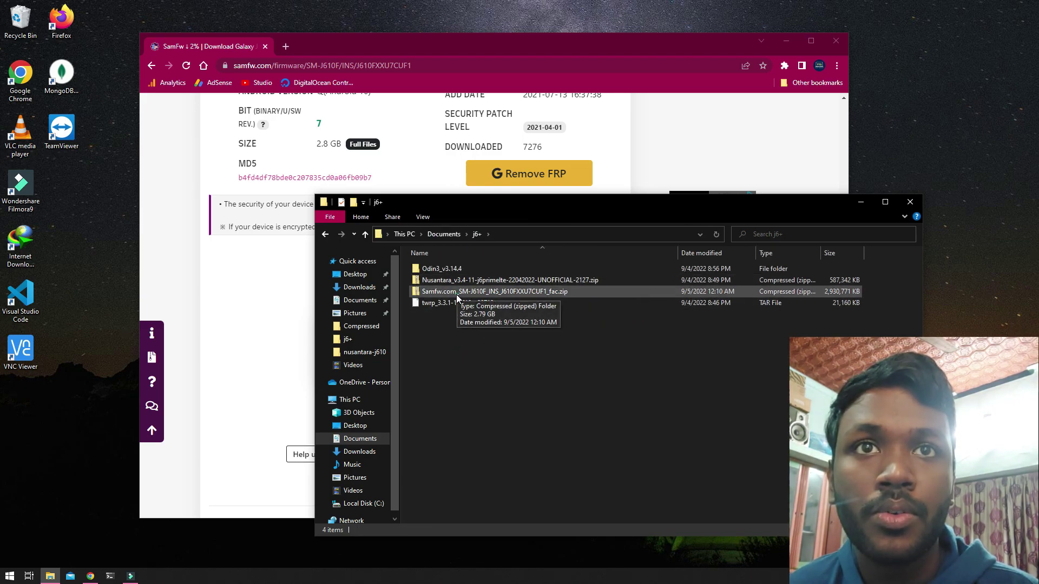
Extract the Samfw firmware zip with 7-Zip into its own Samfw.com_..._fac folder.
left_click(457, 297)
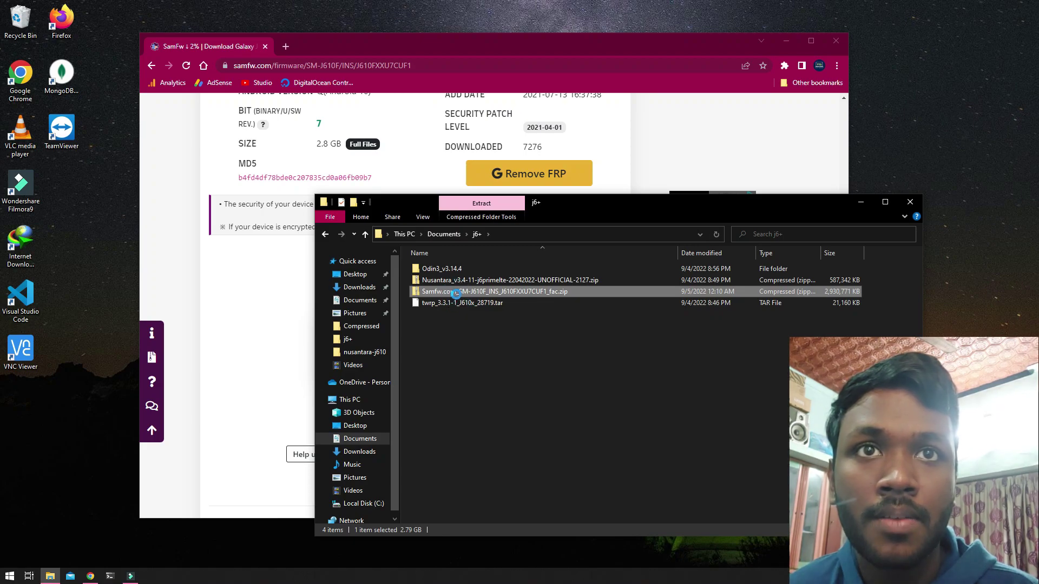
right_click(456, 293)
mouse_move(423, 359)
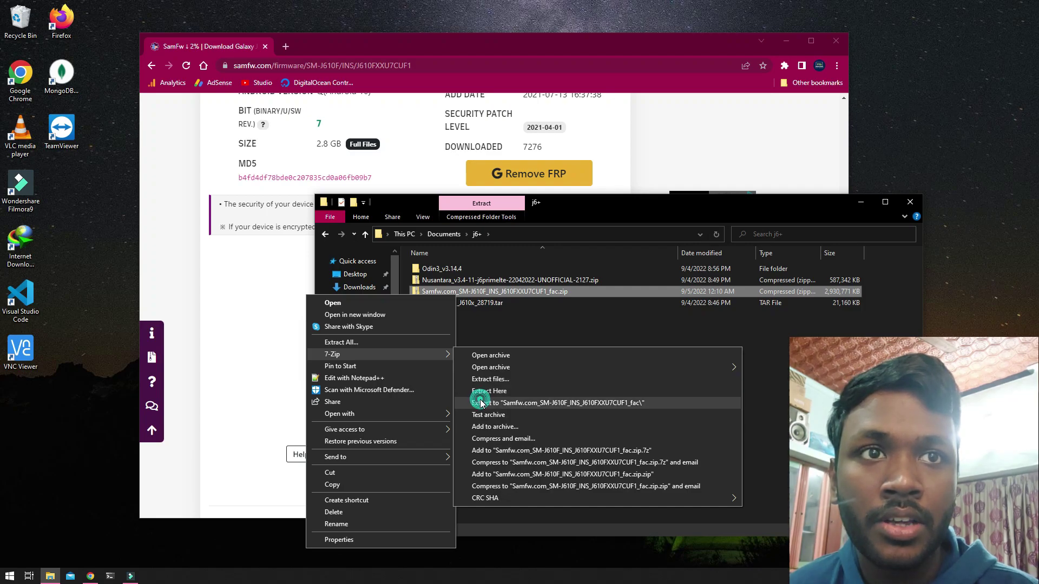
left_click(480, 403)
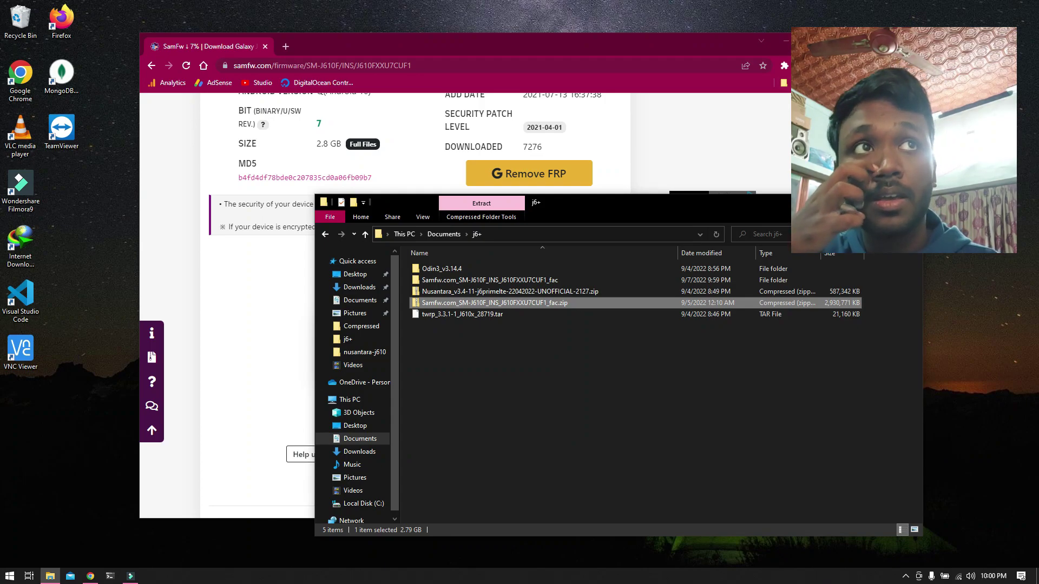
Minimise Chrome, open the Odin3_v3.14.4 folder and launch Odin3_v3.14.4.exe.
key("alt+Tab")
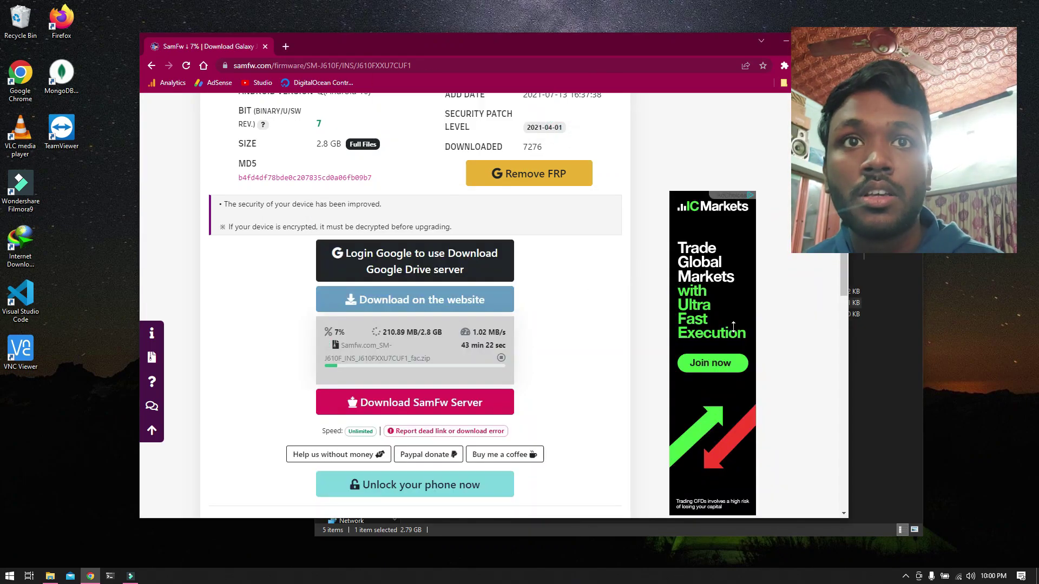
key("super+Down")
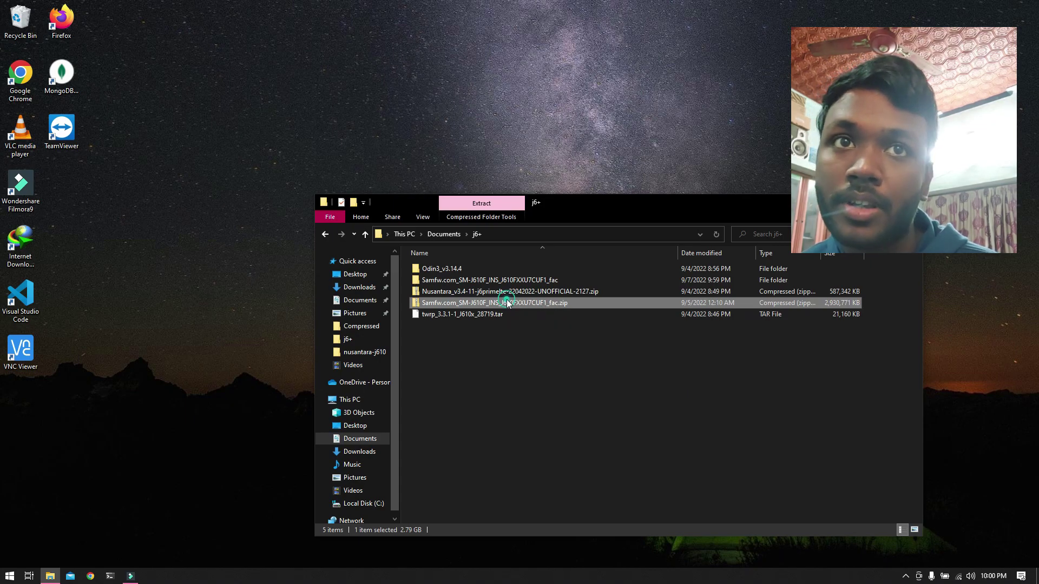
left_click(577, 336)
left_click(477, 265)
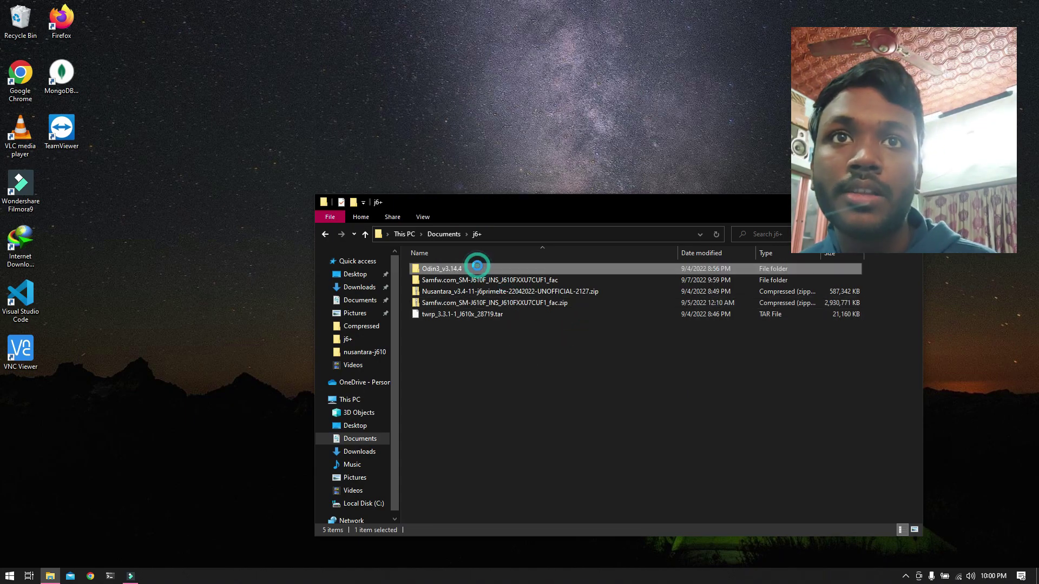
double_click(477, 265)
left_click(469, 303)
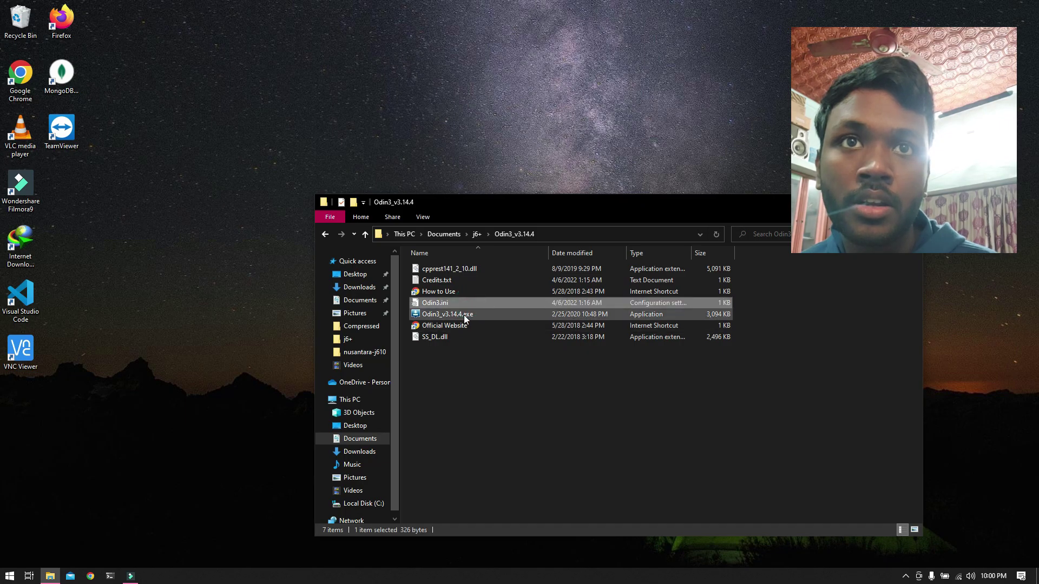
double_click(464, 316)
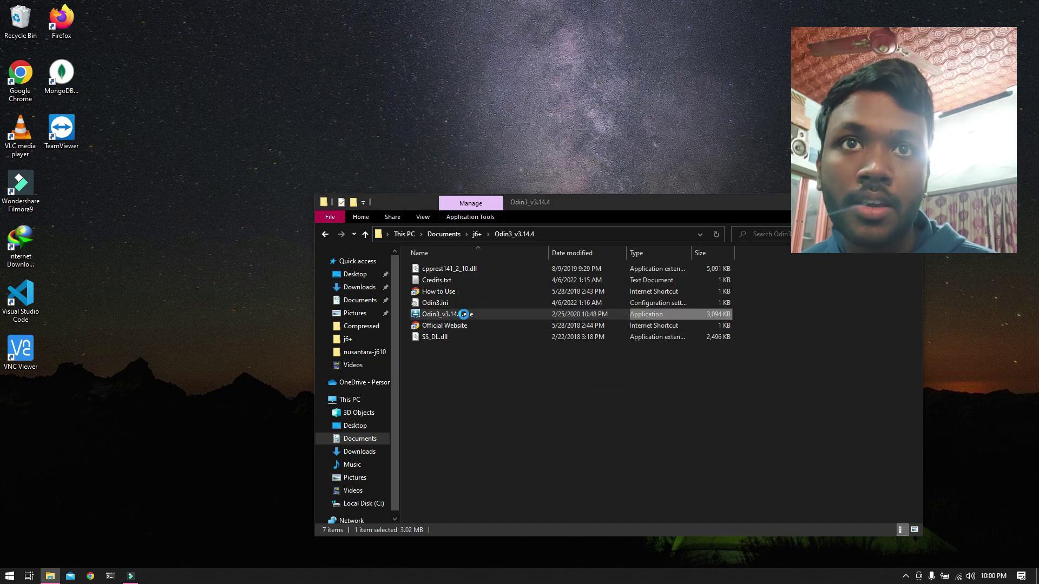
Dismiss the launch warning, load the BL_ .tar.md5 file and pick the AP_ file.
left_click(600, 378)
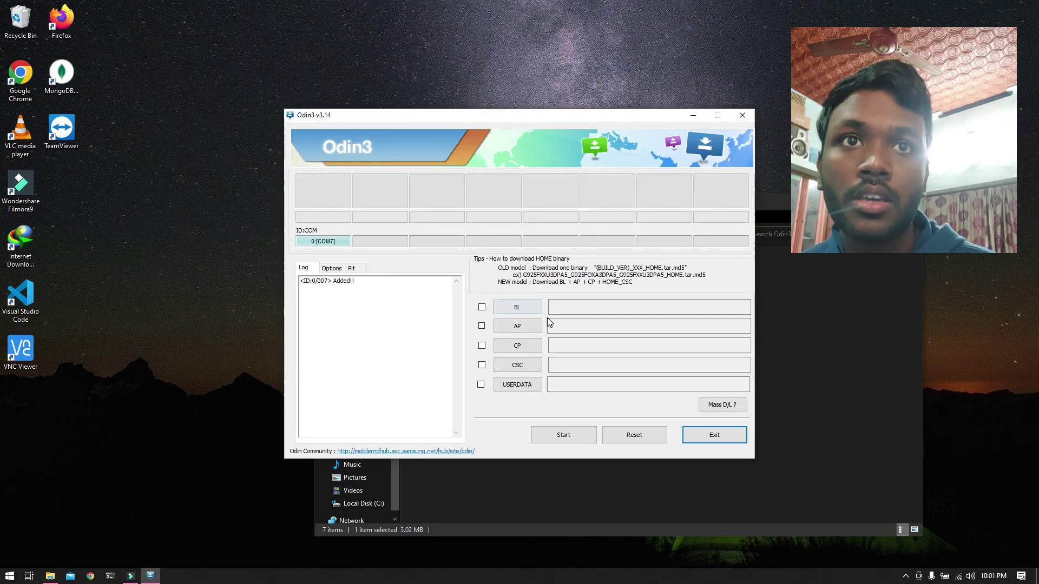
left_click(518, 309)
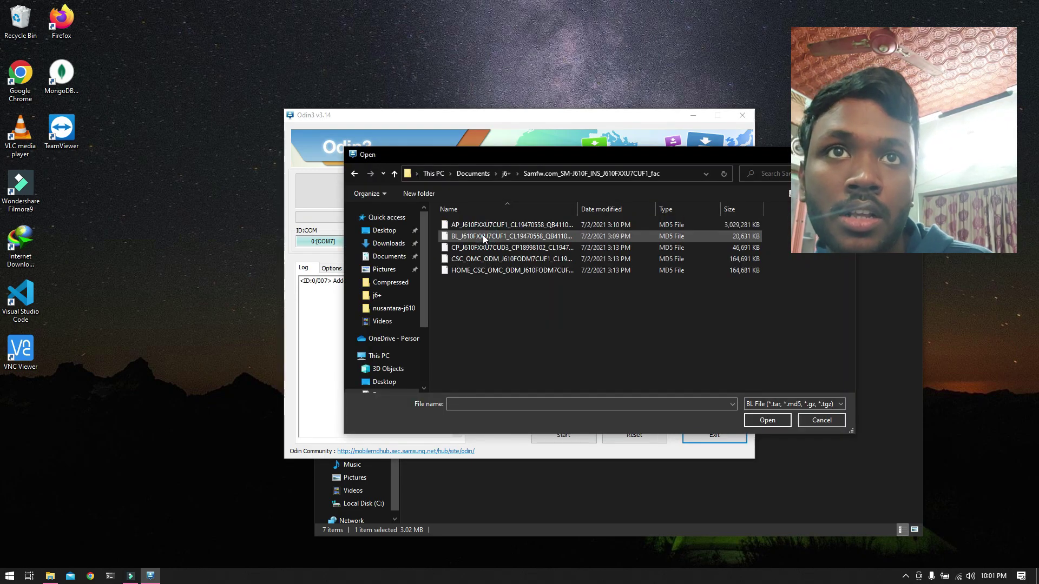
left_click(484, 238)
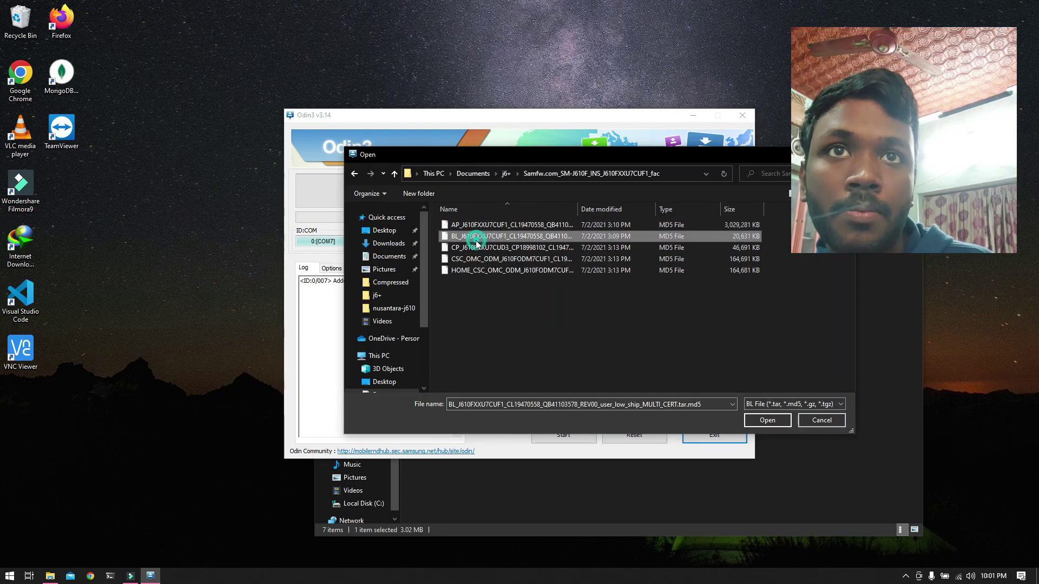
left_click(758, 423)
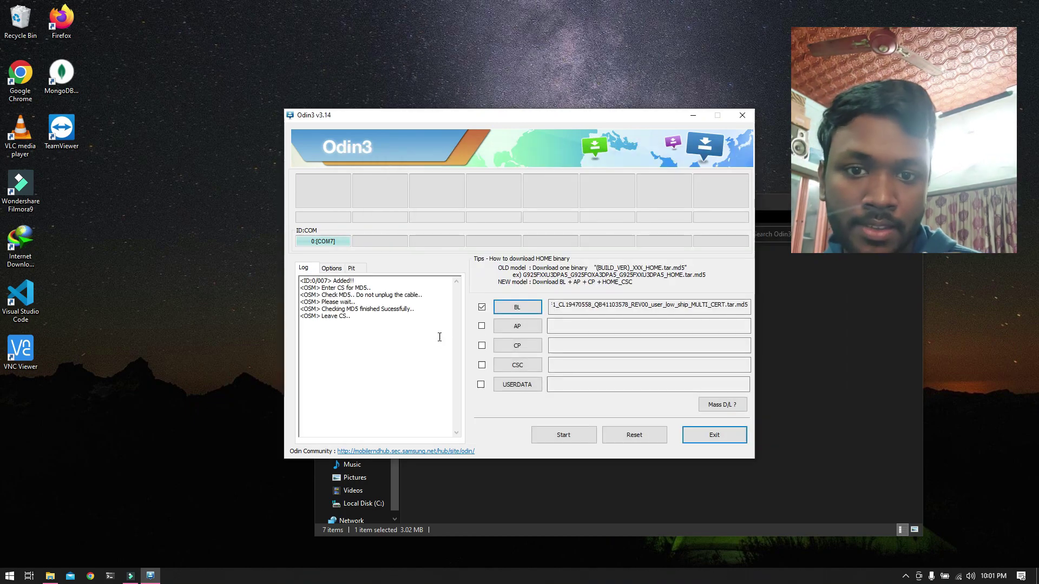
left_click(518, 327)
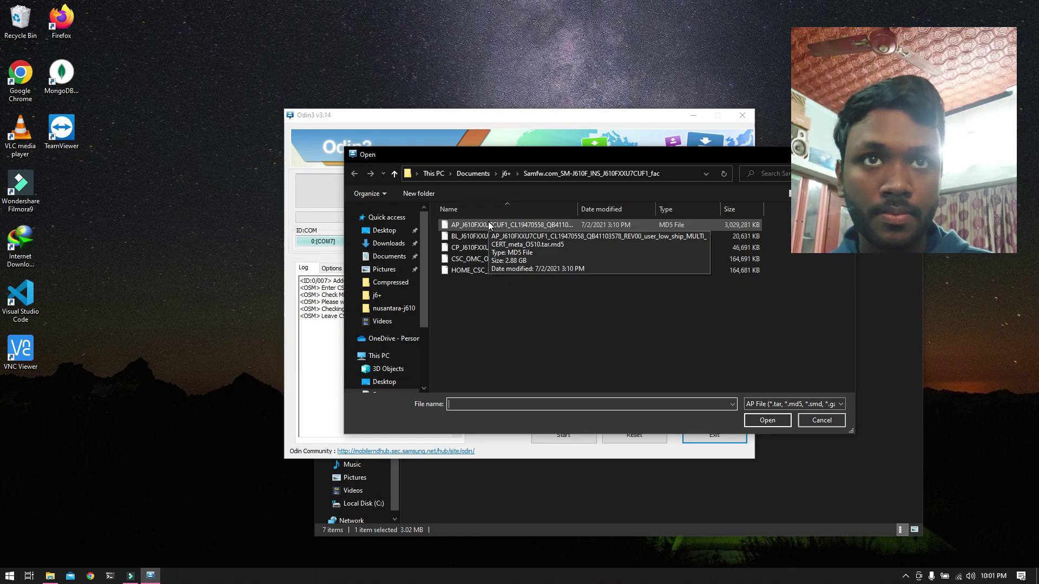
double_click(490, 236)
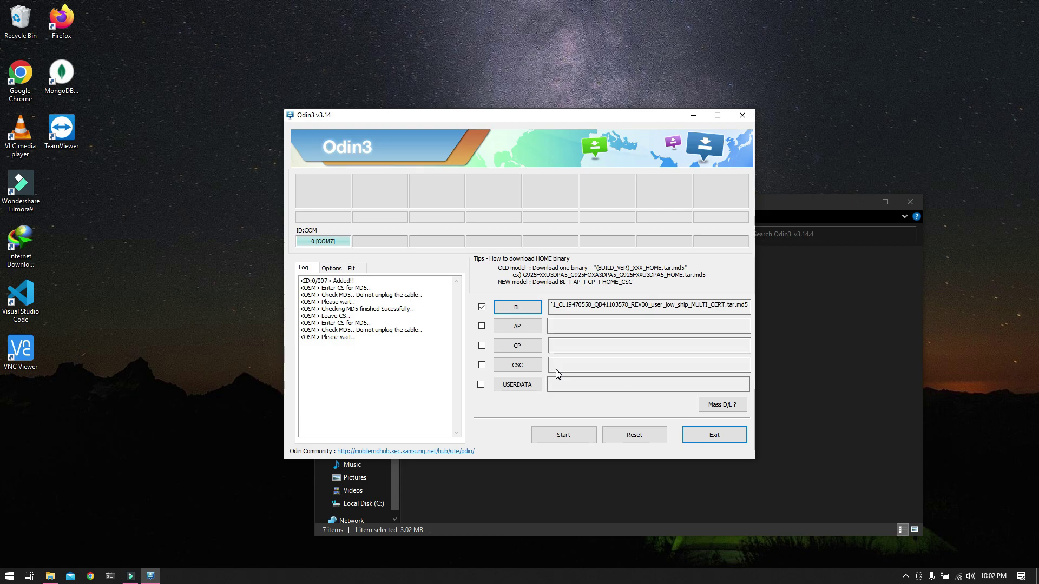
Load the CP_ file and the CSC_OMC_ODM file (not HOME_CSC) into their slots.
left_click(524, 349)
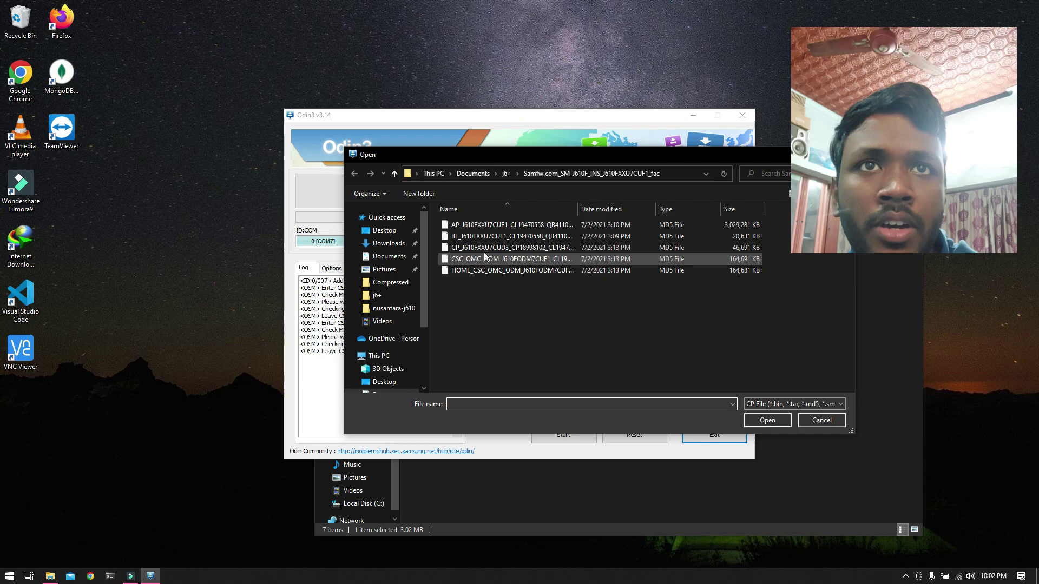
left_click(483, 247)
left_click(767, 421)
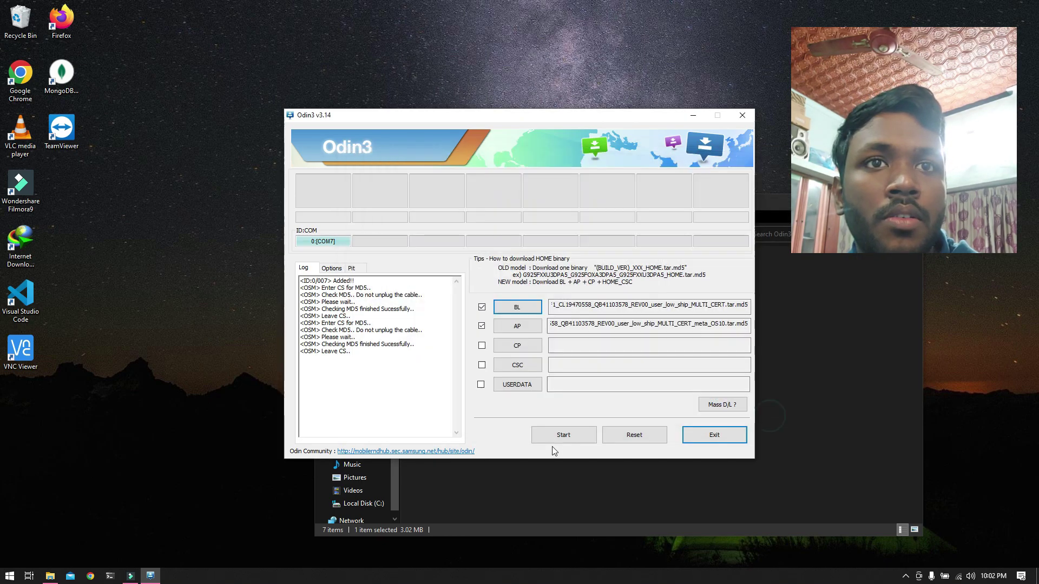
left_click(515, 371)
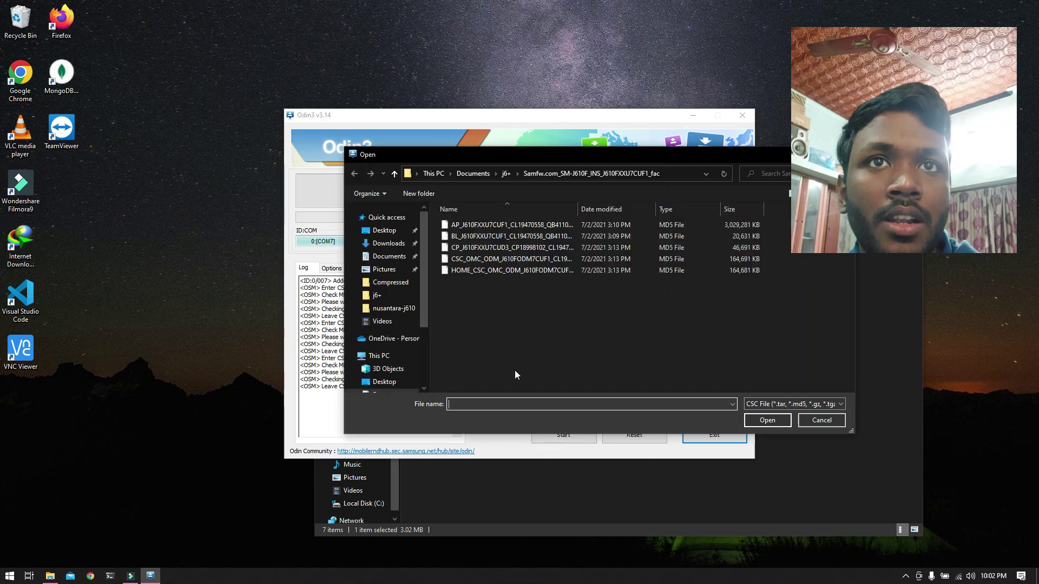
left_click(518, 261)
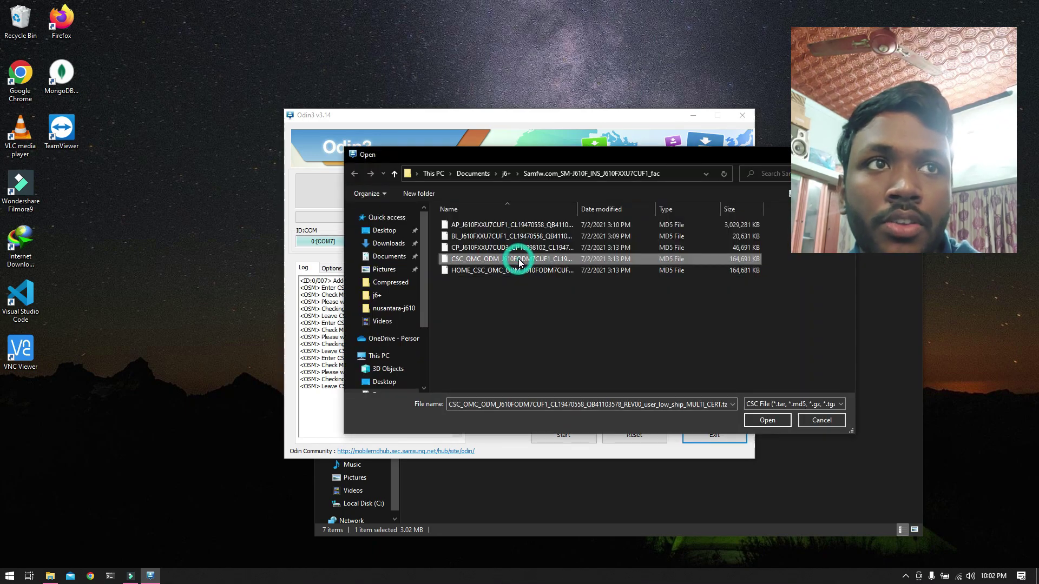
left_click(769, 421)
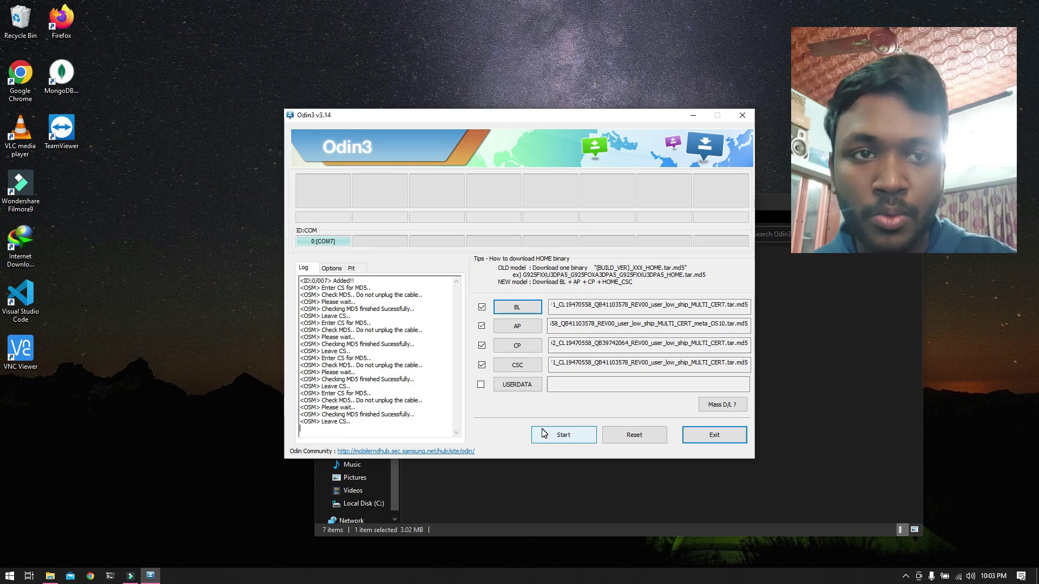
Start flashing the BL, AP, CP and CSC firmware to the phone on COM7.
left_click(544, 433)
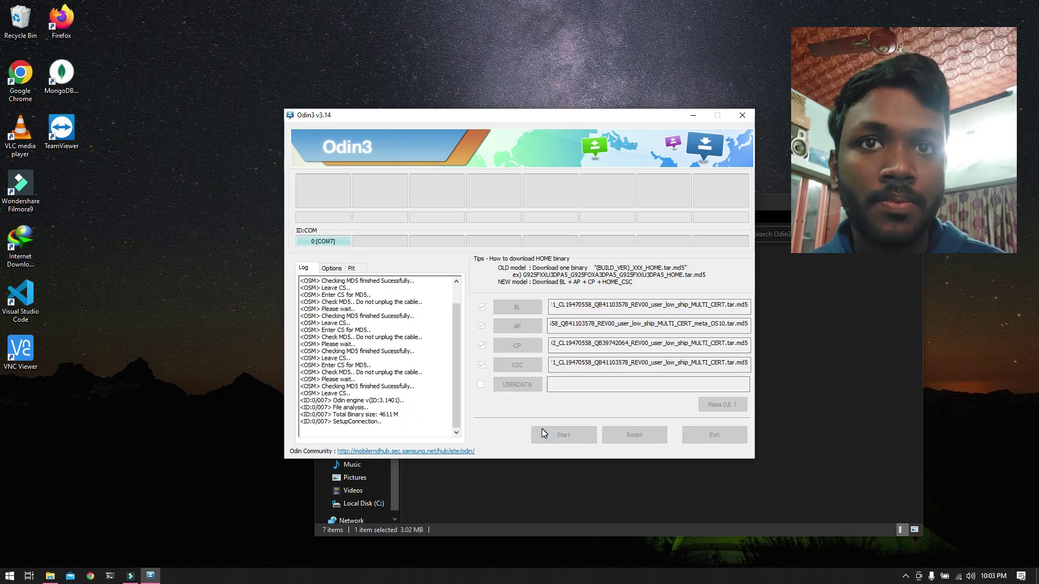